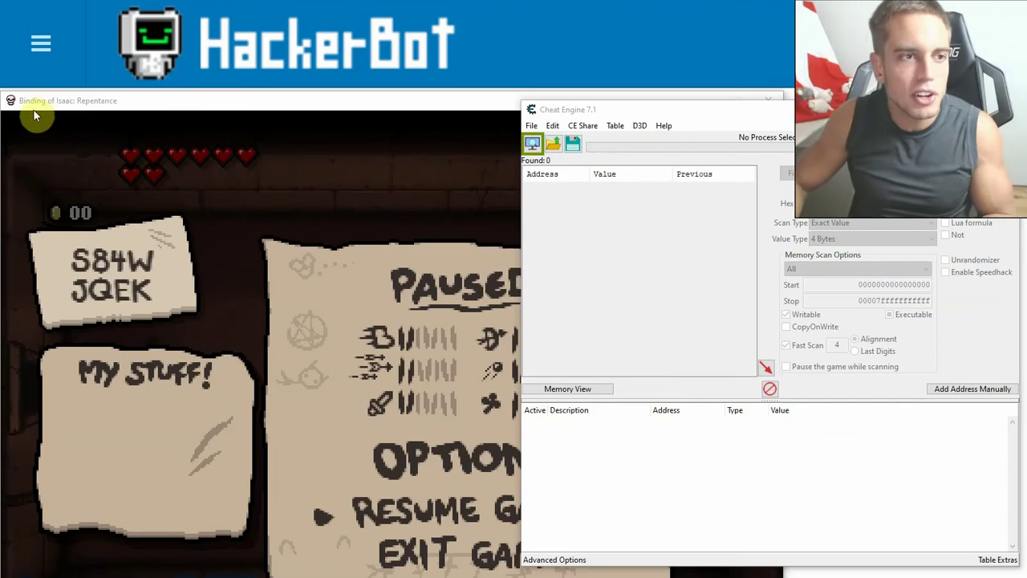
Move the game window up and right, then bring Cheat Engine back in front.
click(75, 106)
drag(105, 101, 124, 24)
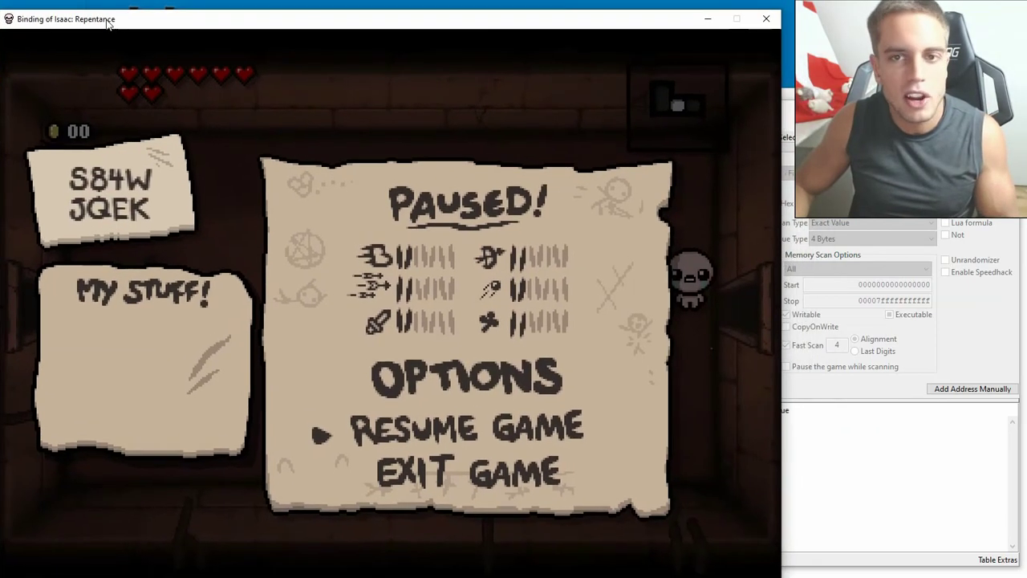
click(813, 111)
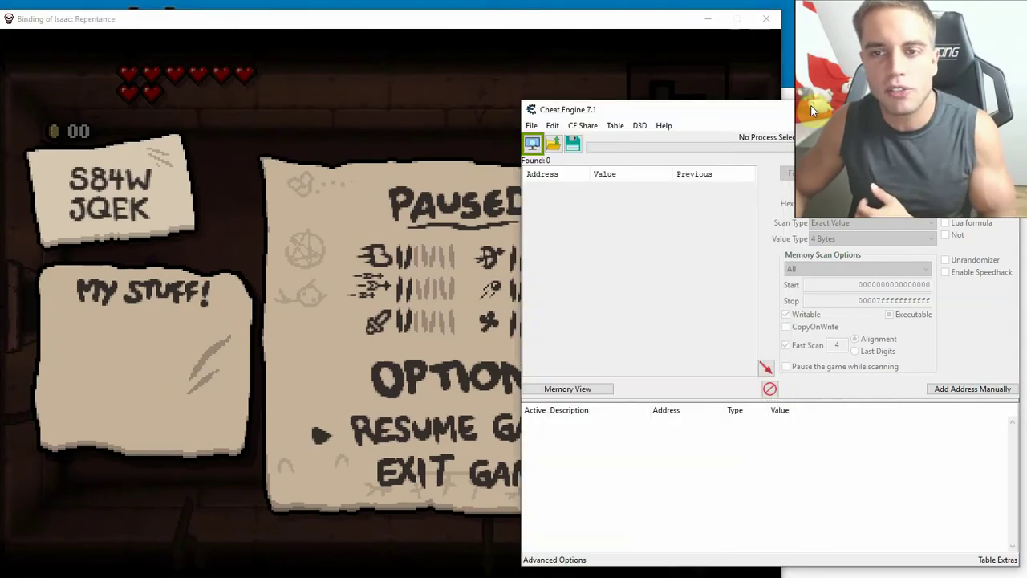
drag(813, 111, 817, 106)
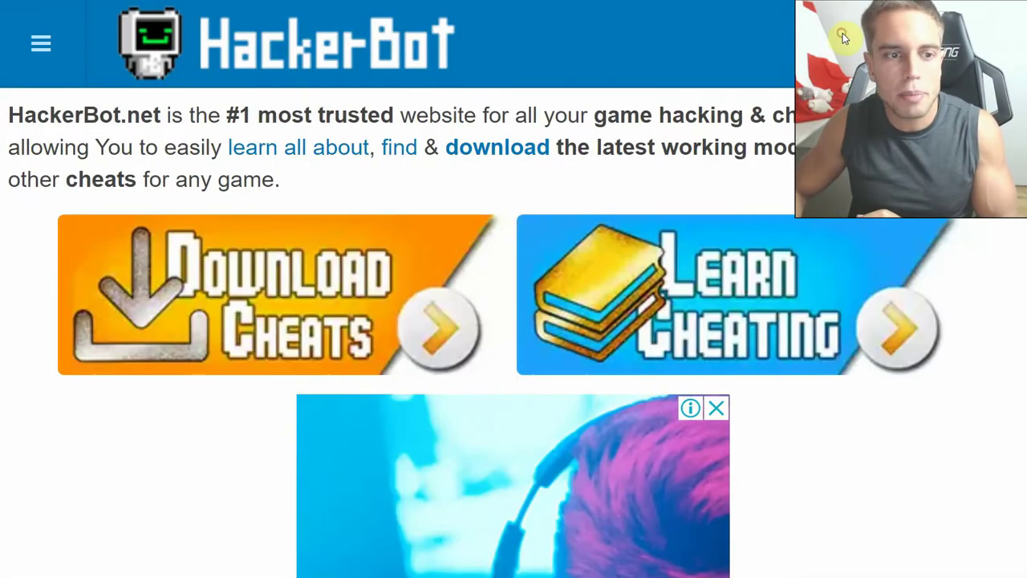
Reposition the Cheat Engine window so it sits beside the game.
scroll(745, 113, down, 15)
scroll(777, 182, down, 15)
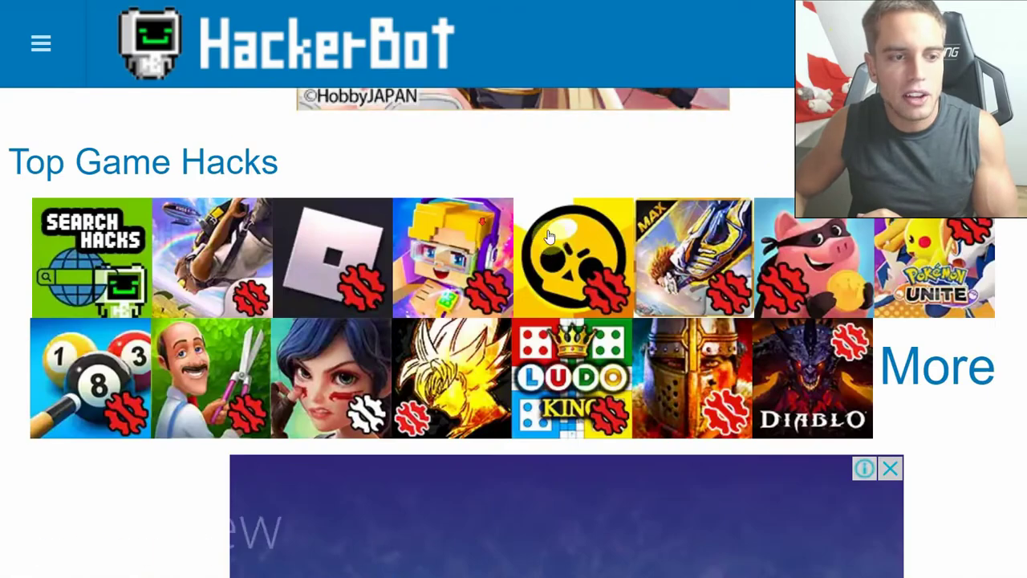
scroll(521, 232, down, 10)
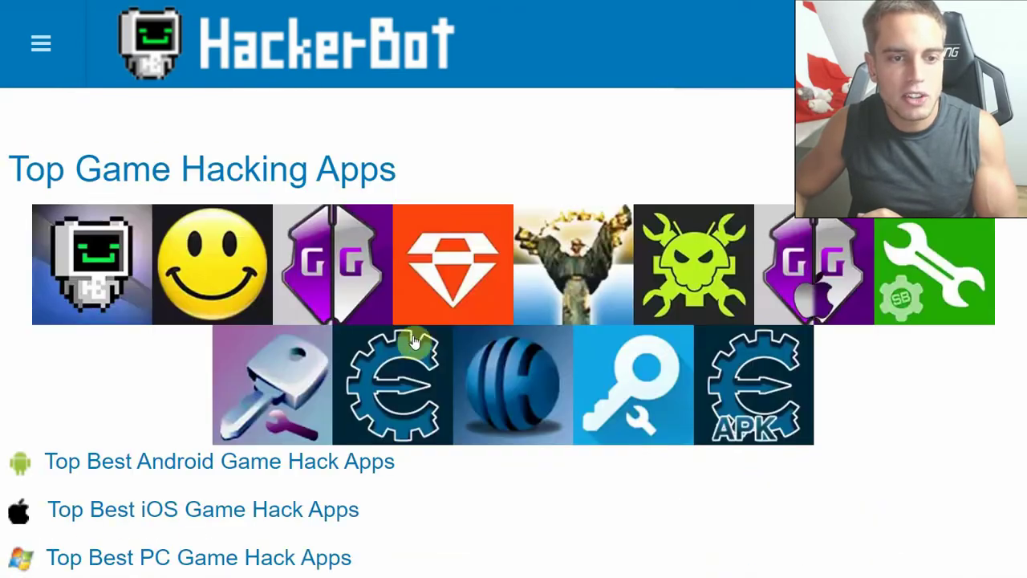
scroll(354, 397, up, 15)
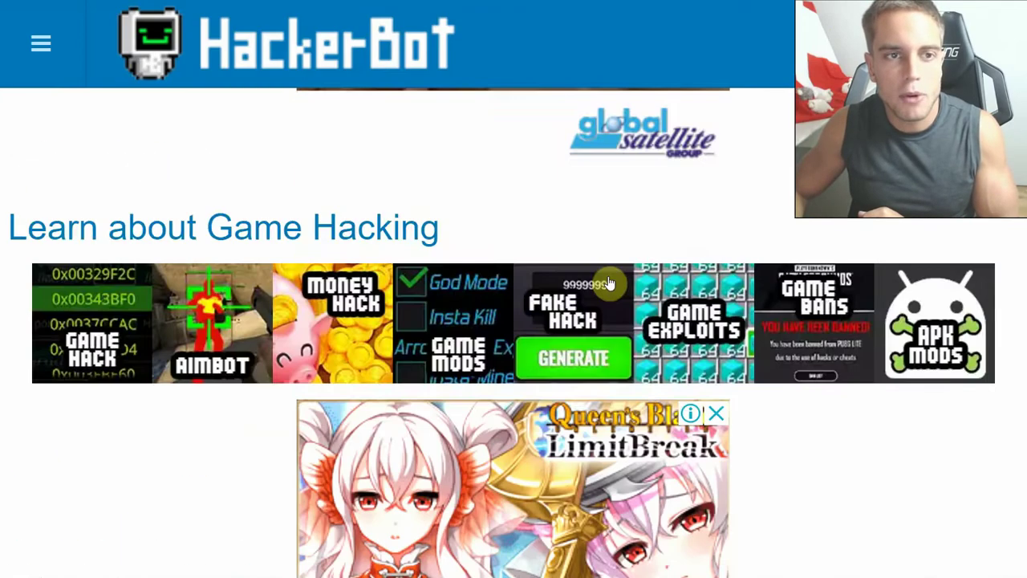
scroll(608, 281, up, 15)
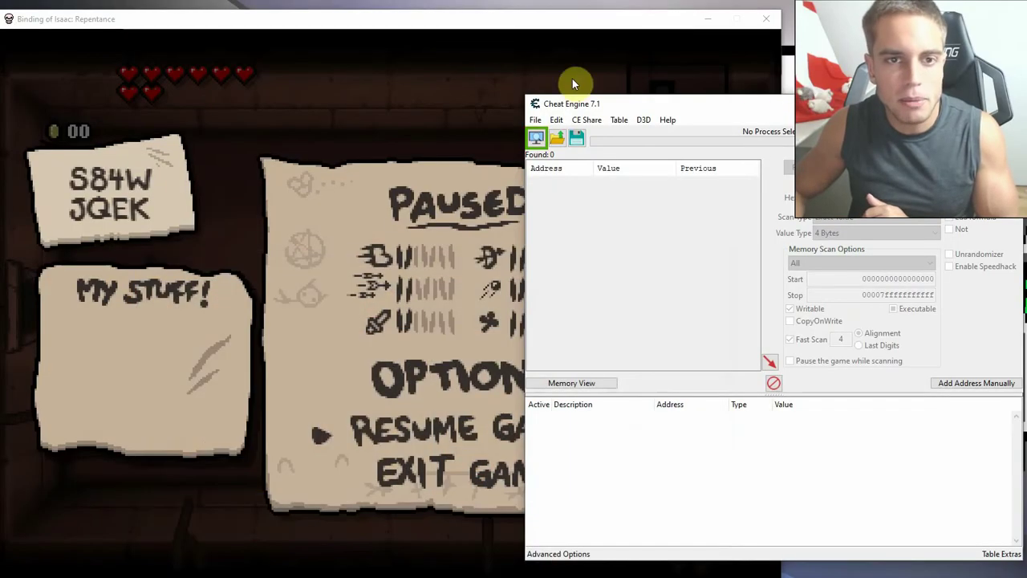
mouse_move(755, 111)
mouse_down()
mouse_move(716, 79)
mouse_move(755, 125)
mouse_up()
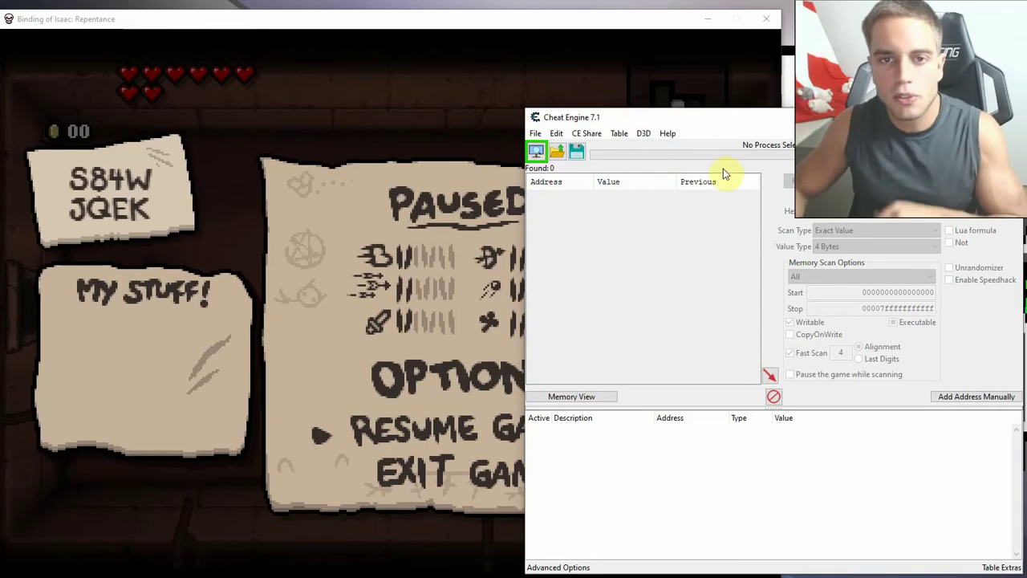
drag(723, 117, 487, 130)
click(898, 126)
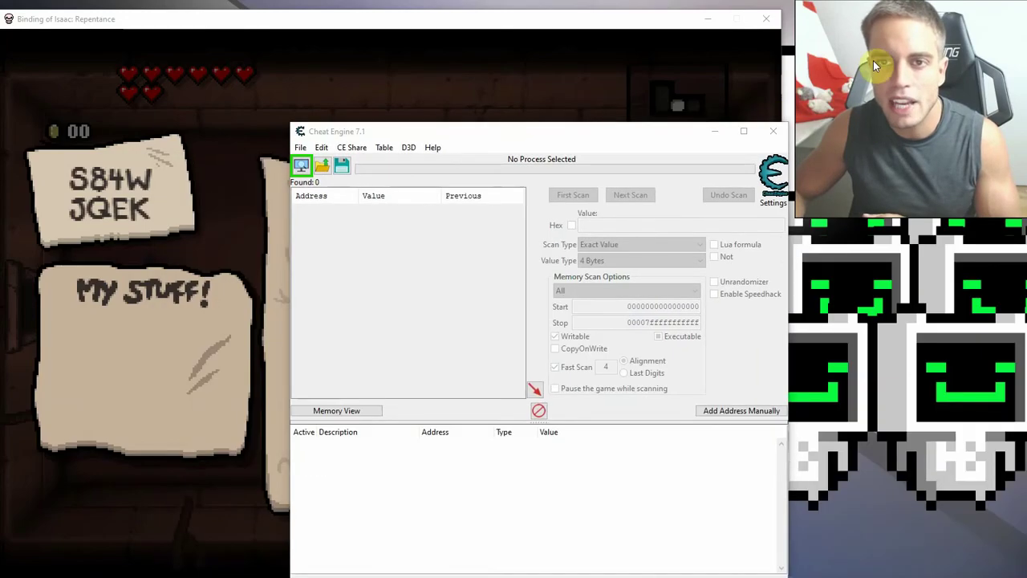
drag(647, 138, 881, 121)
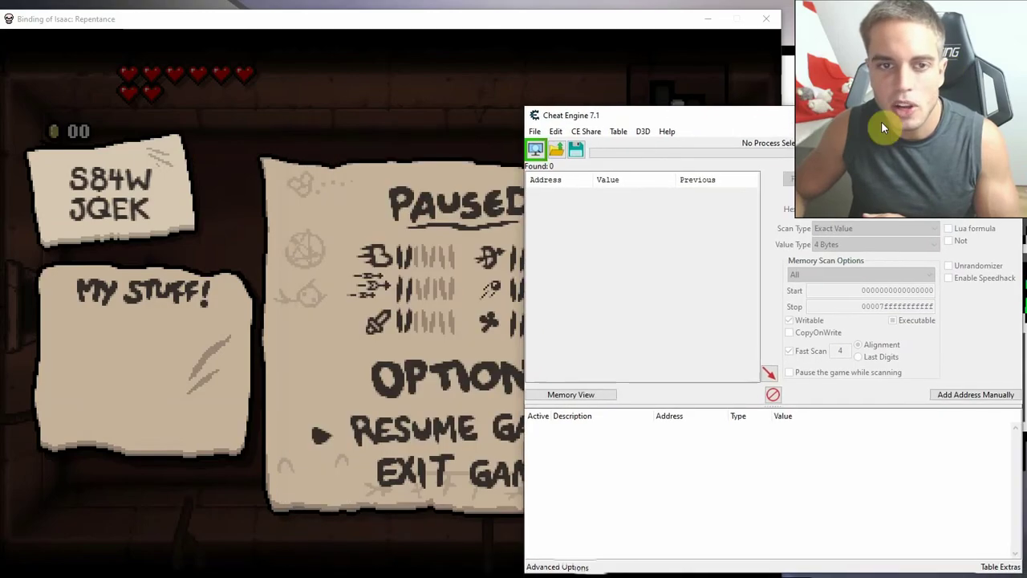
Attach Cheat Engine to the isaac-ng.exe process from the process list.
click(535, 152)
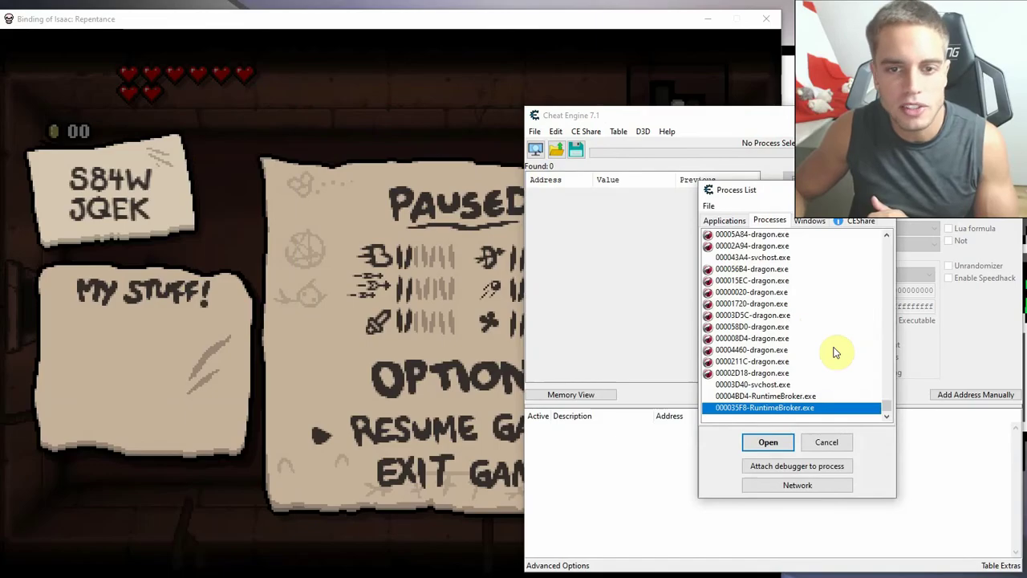
scroll(835, 352, up, 2)
scroll(835, 352, down, 2)
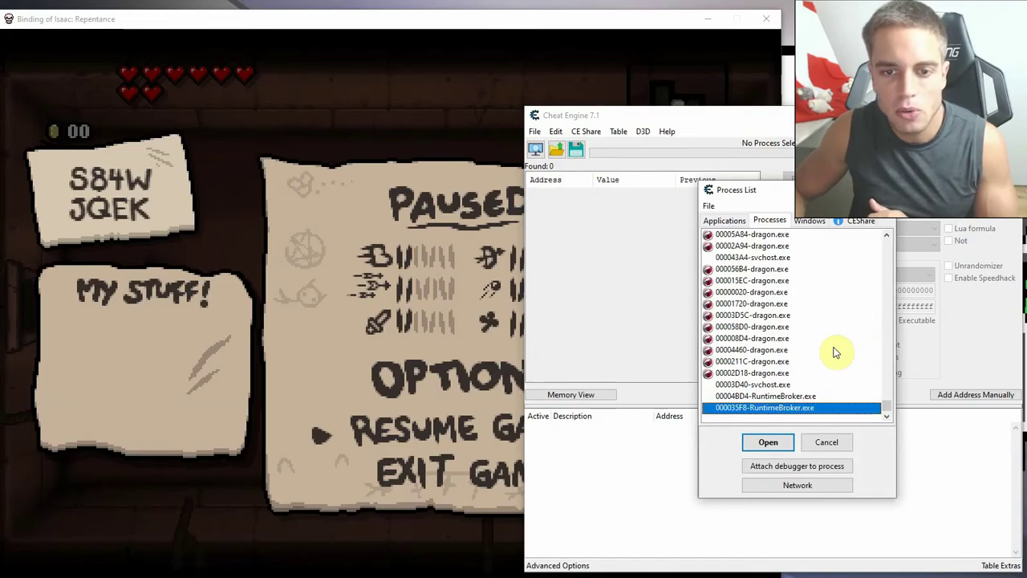
scroll(835, 351, up, 6)
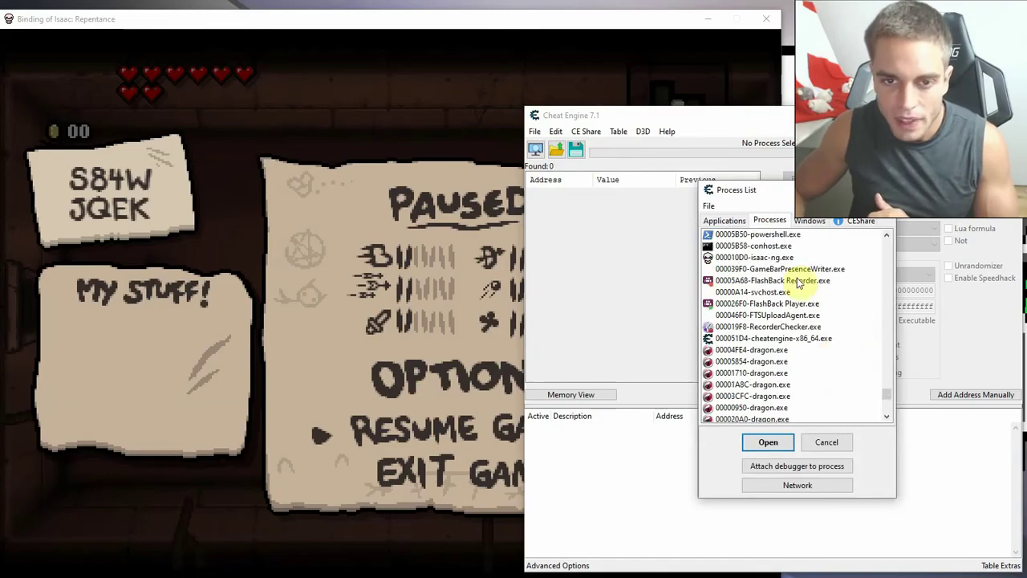
scroll(793, 313, up, 2)
scroll(793, 313, up, 2)
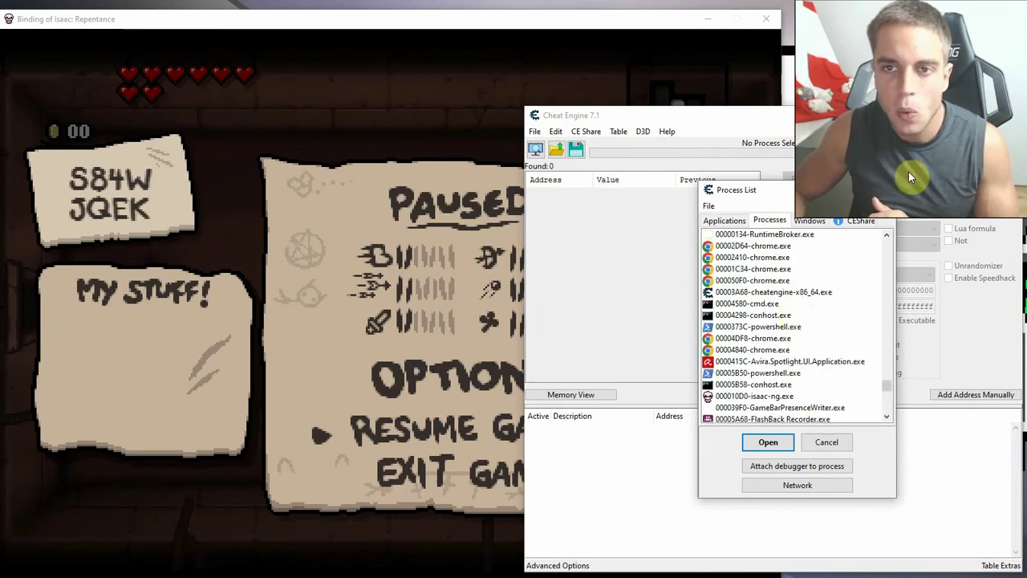
click(957, 75)
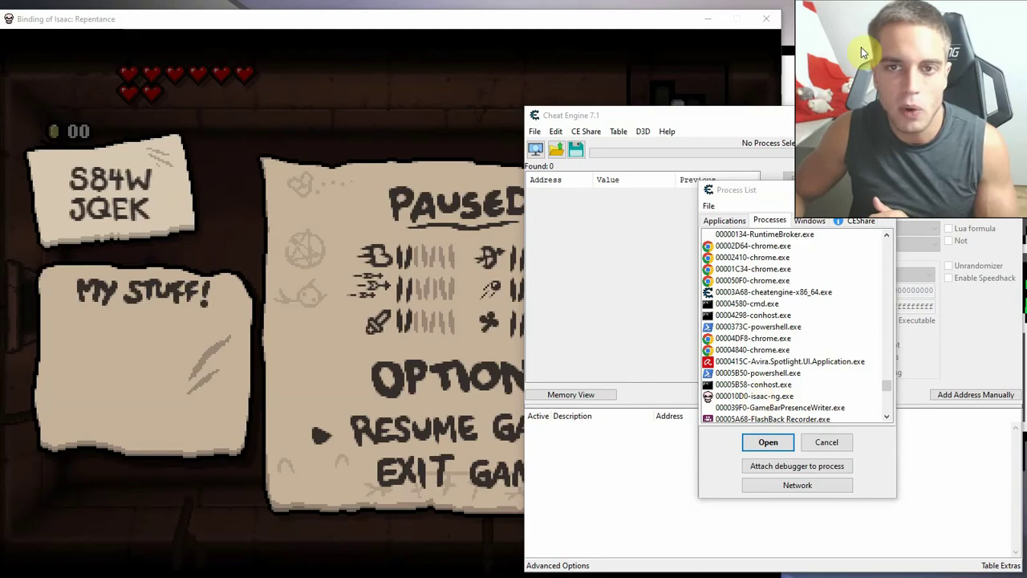
click(753, 398)
click(767, 443)
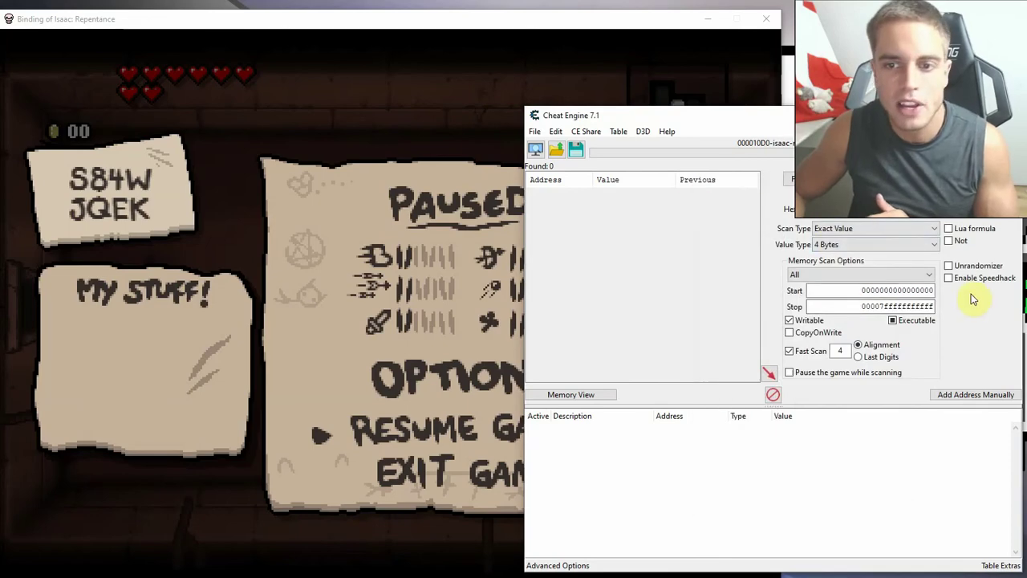
click(950, 278)
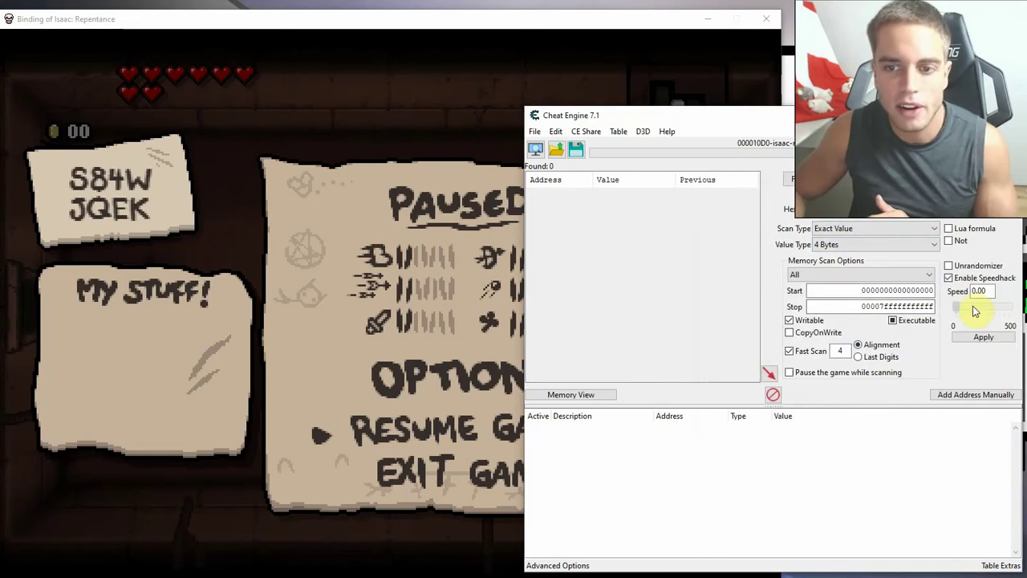
click(399, 119)
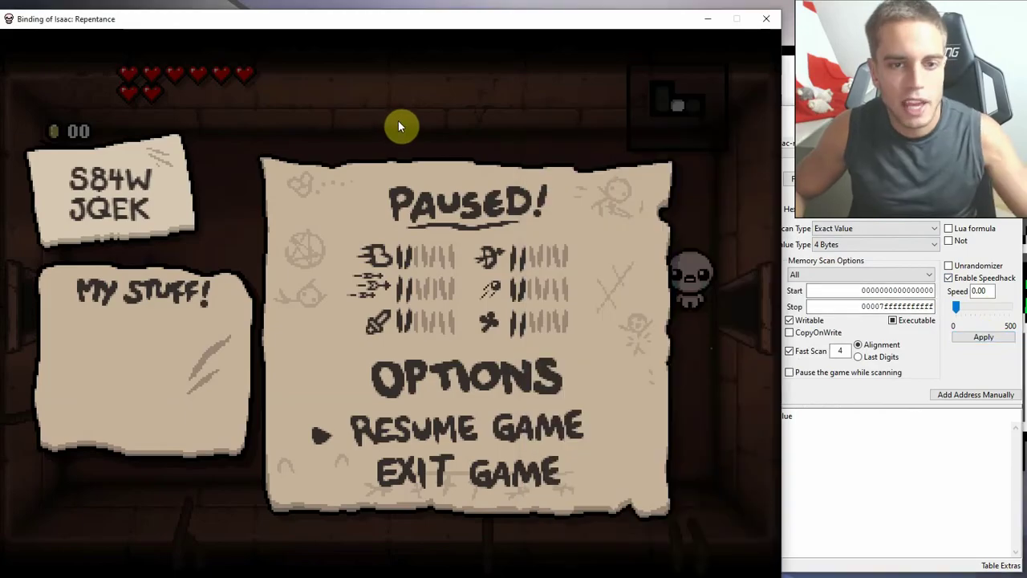
click(923, 241)
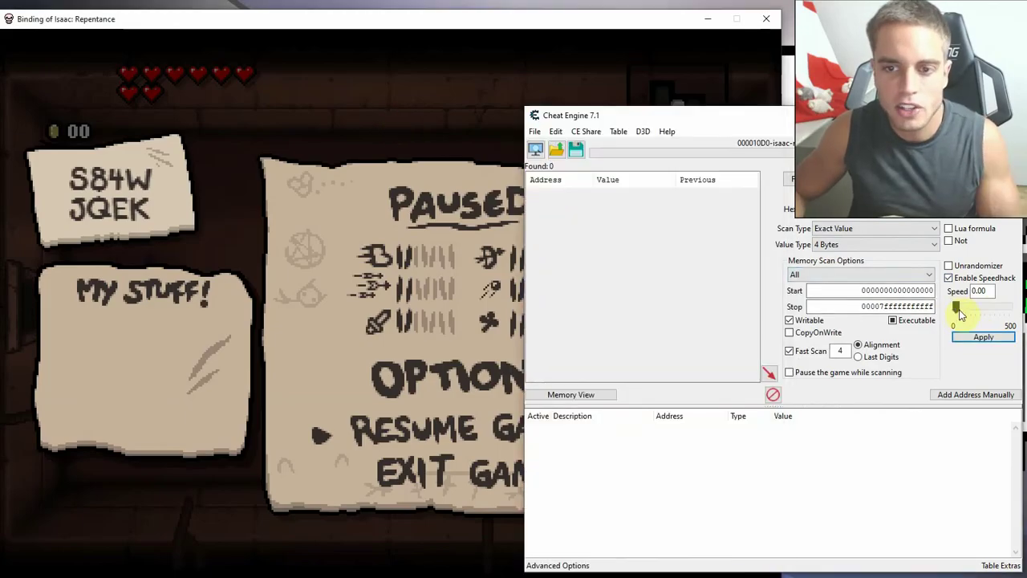
click(950, 278)
click(556, 63)
key(Escape)
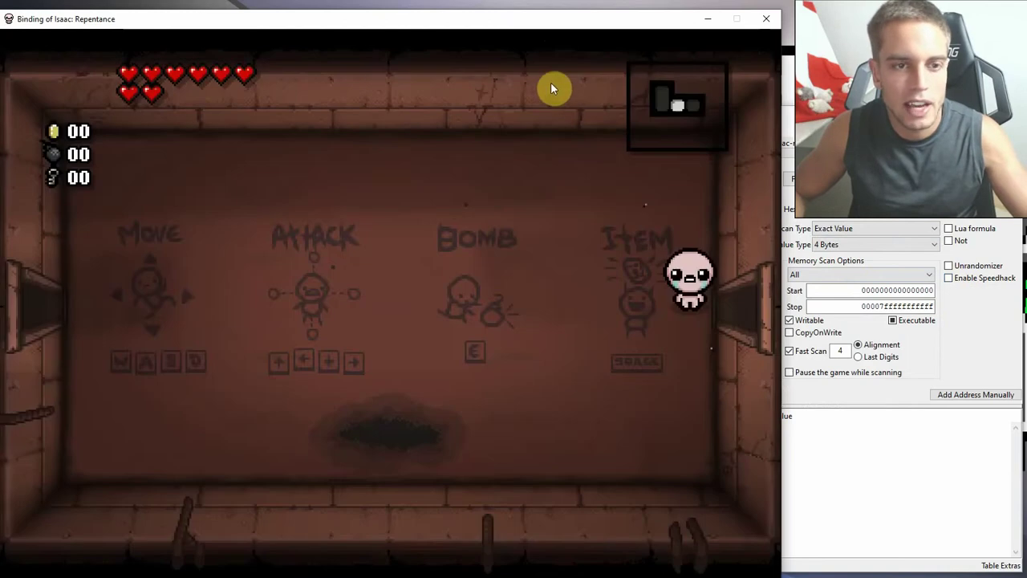
key(Escape)
click(904, 126)
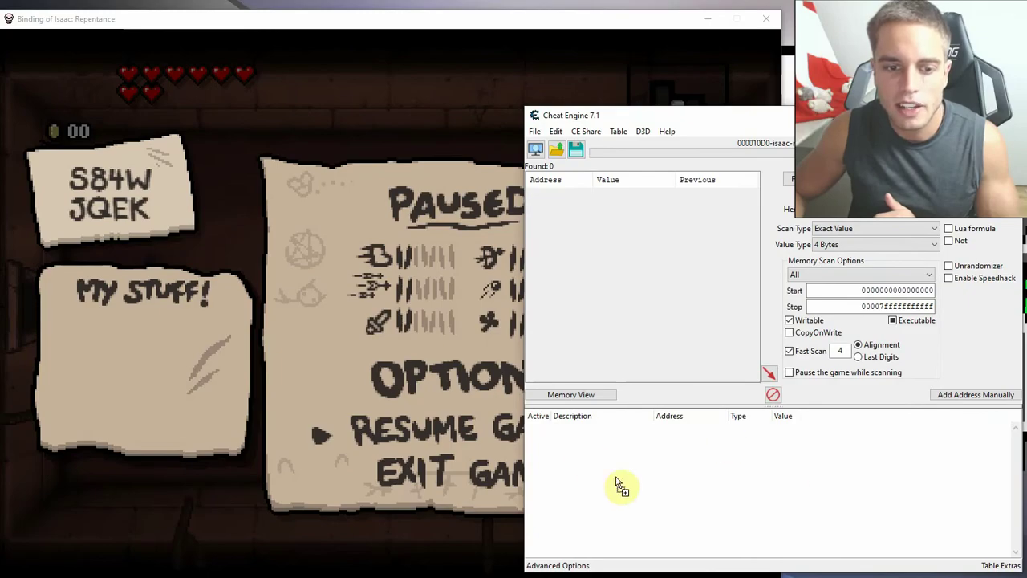
Load the Isaac .CT table without merging, then enable the Player Structure script.
drag(659, 426, 795, 491)
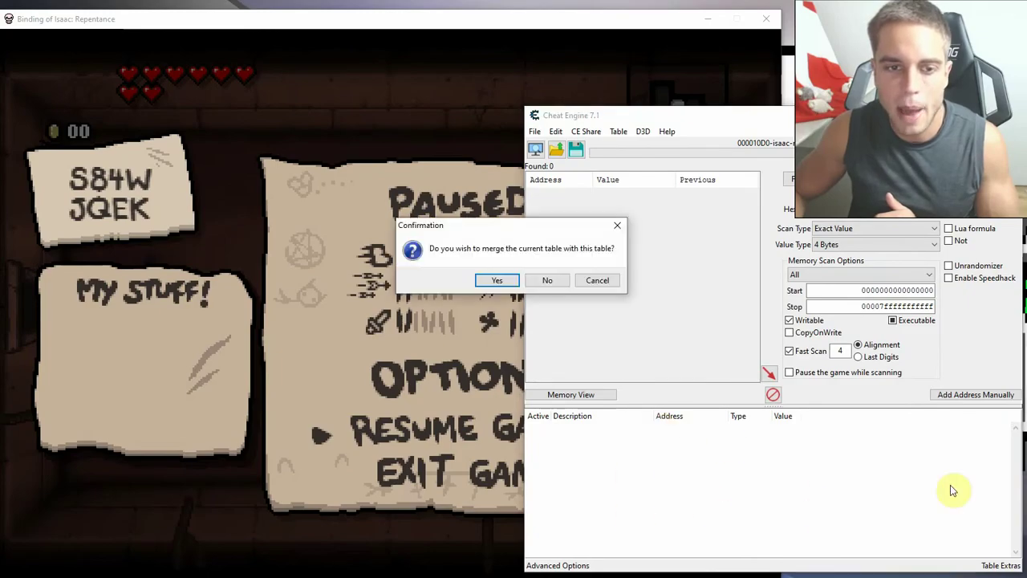
click(529, 281)
click(598, 280)
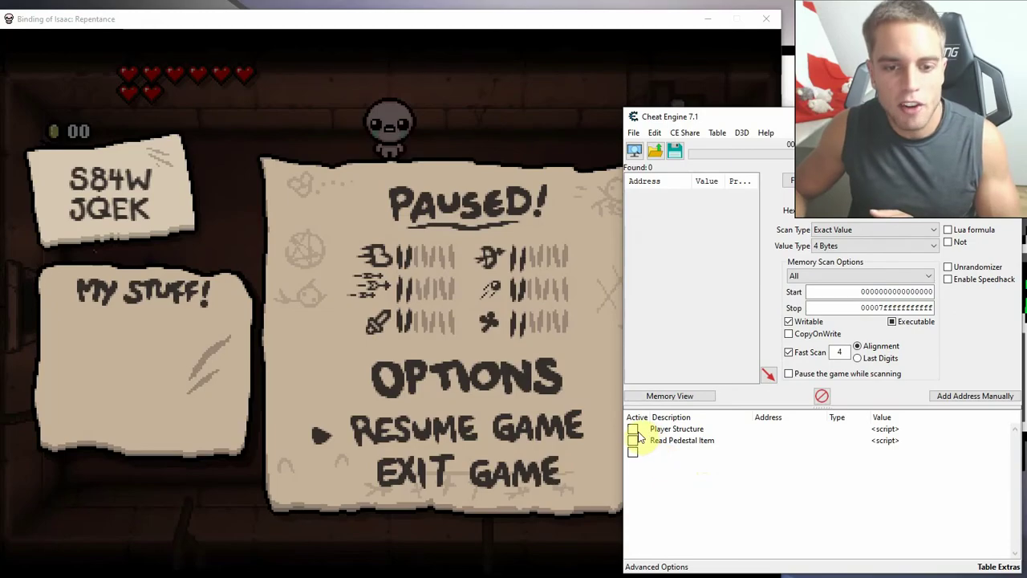
click(633, 429)
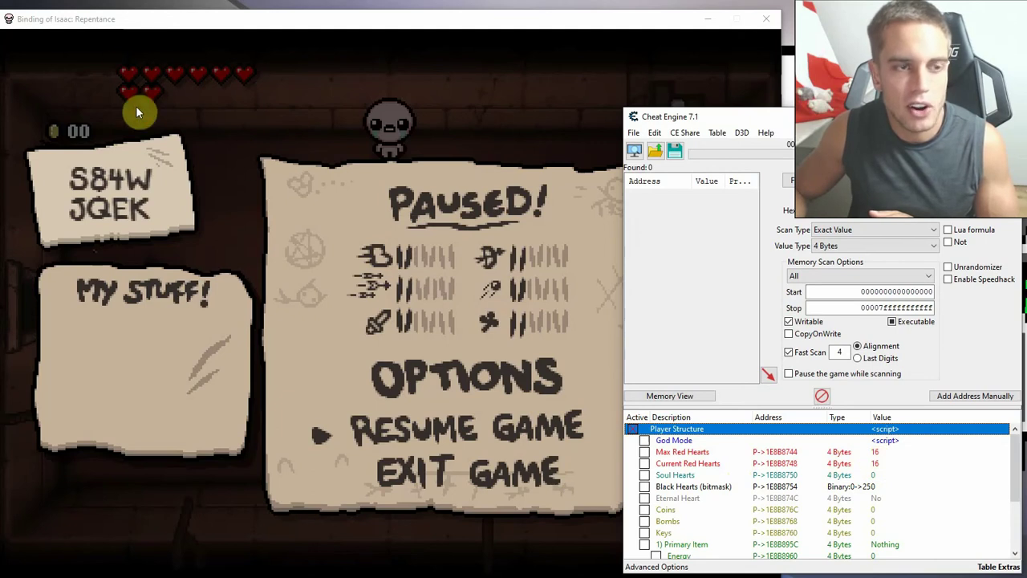
Set both Max Red Hearts and Current Red Hearts to 50.
double_click(876, 453)
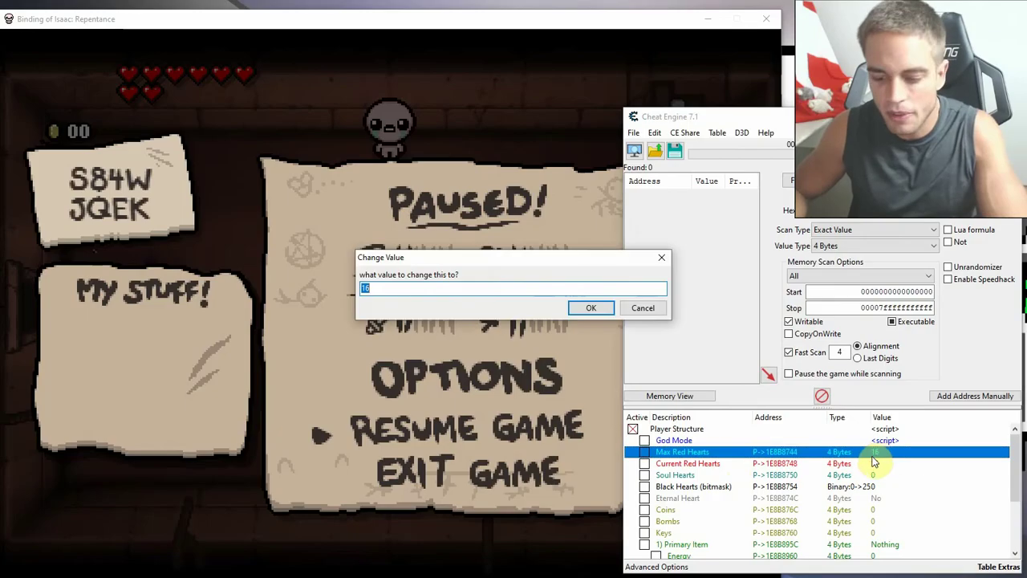
click(598, 308)
double_click(875, 463)
text(50)
click(595, 308)
Check the extra hearts in the resumed game, then freeze Current Red Hearts at 50.
click(342, 94)
key(Escape)
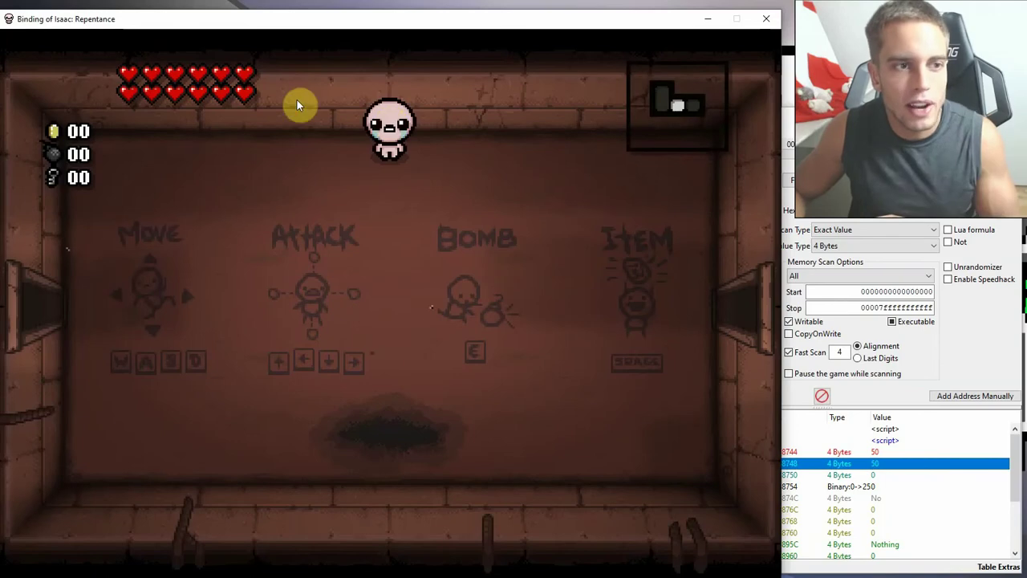
click(859, 125)
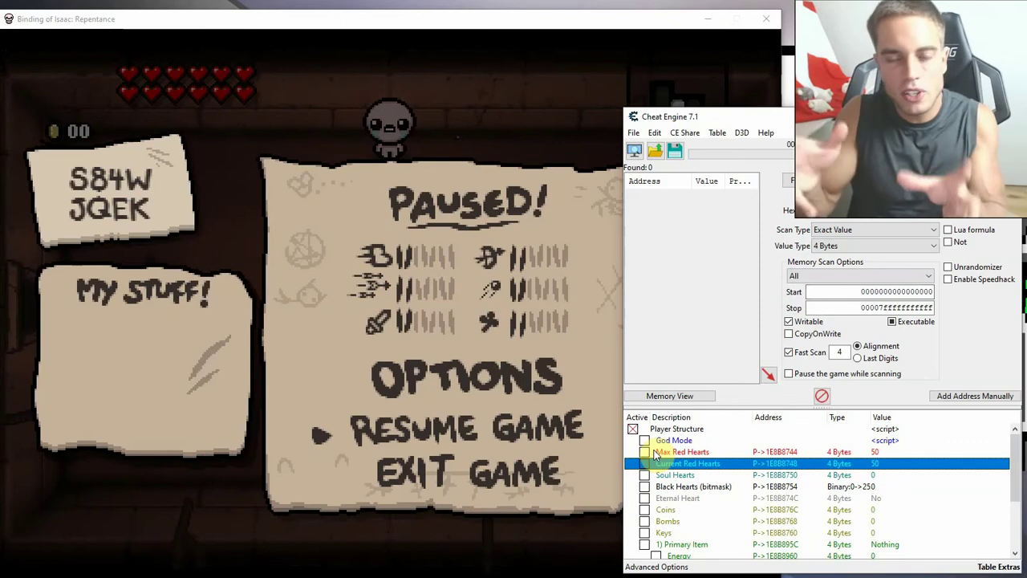
click(877, 452)
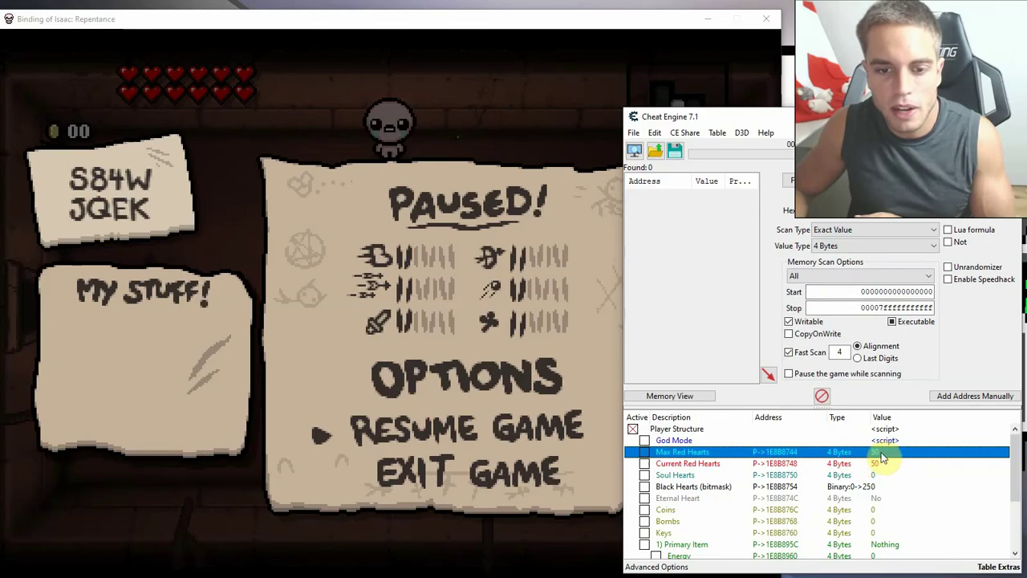
click(666, 464)
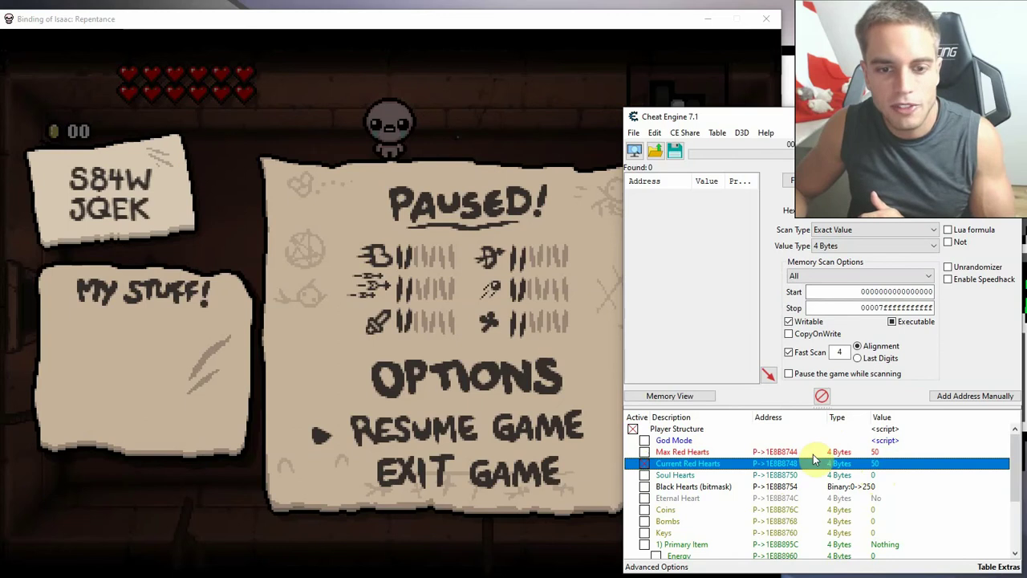
scroll(799, 452, down, 1)
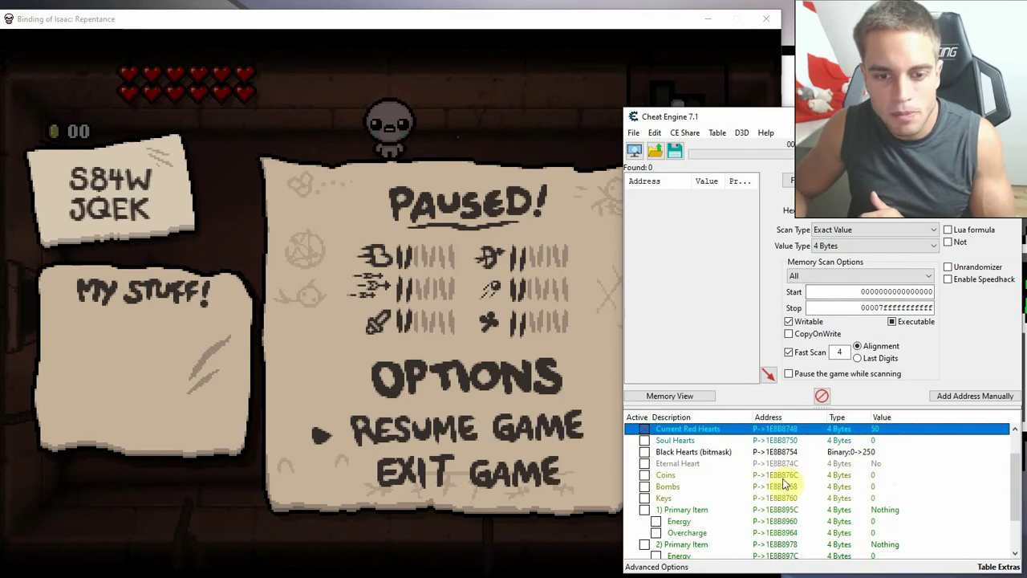
Set the Coins and Bombs values to 99.
click(869, 479)
double_click(874, 477)
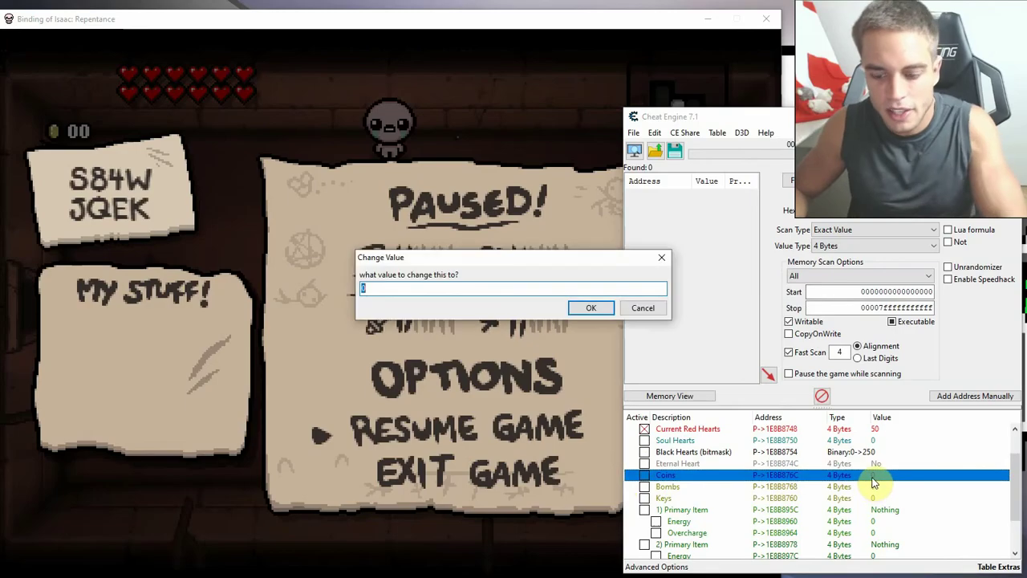
text(9)
key(Return)
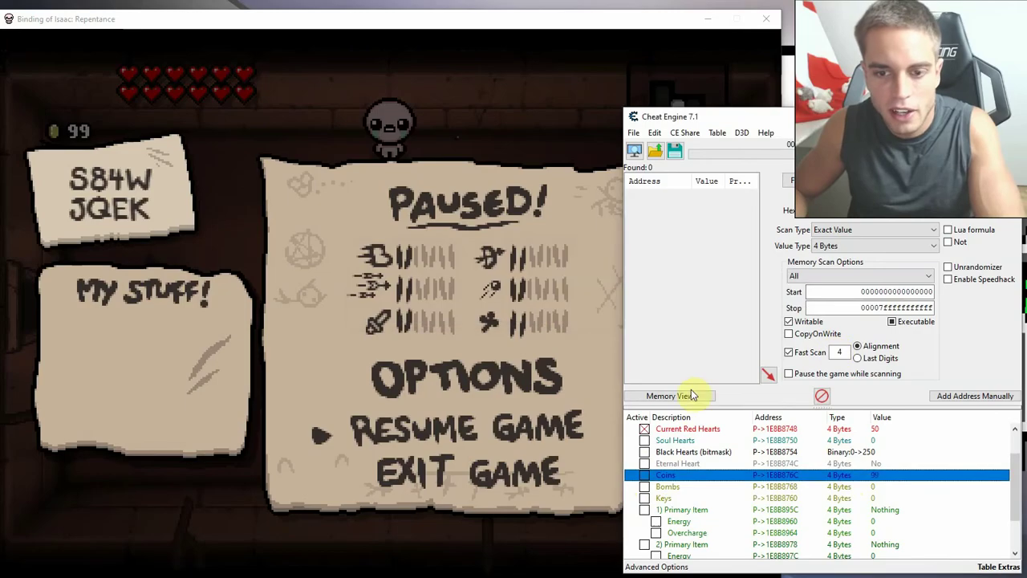
double_click(872, 487)
text(99)
click(591, 312)
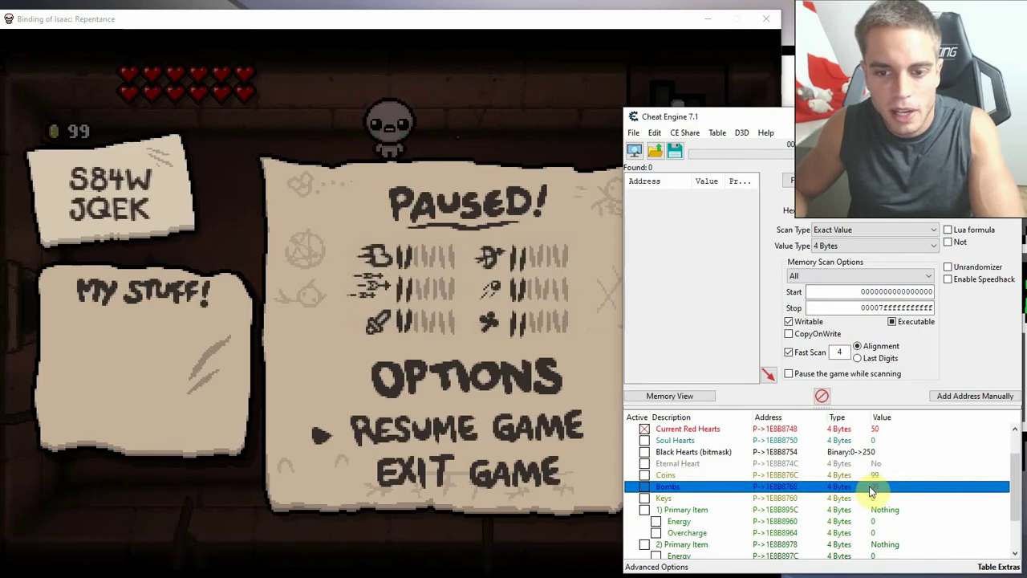
Set the Keys value to 99.
double_click(851, 498)
click(484, 308)
double_click(873, 497)
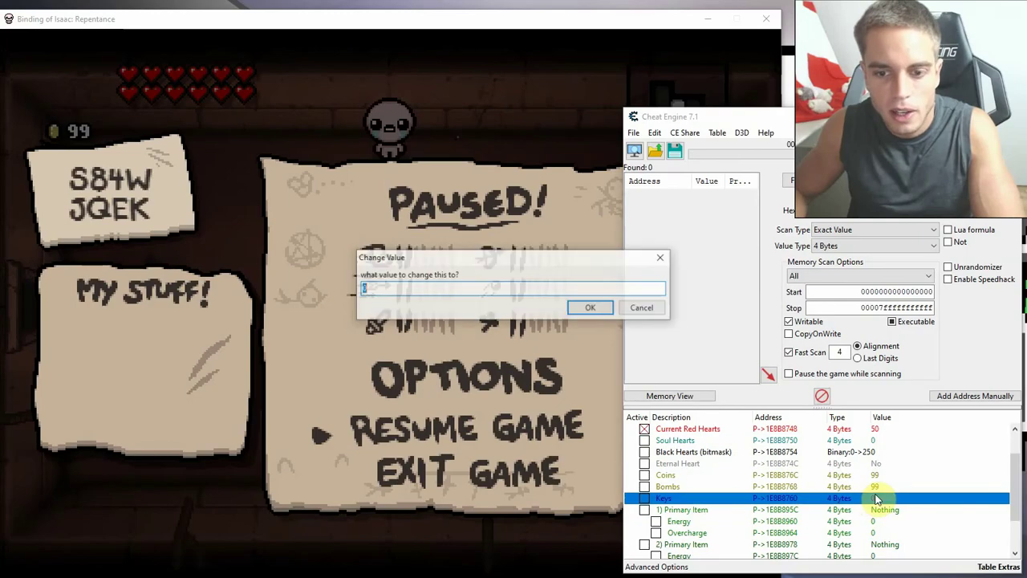
text(99)
click(592, 309)
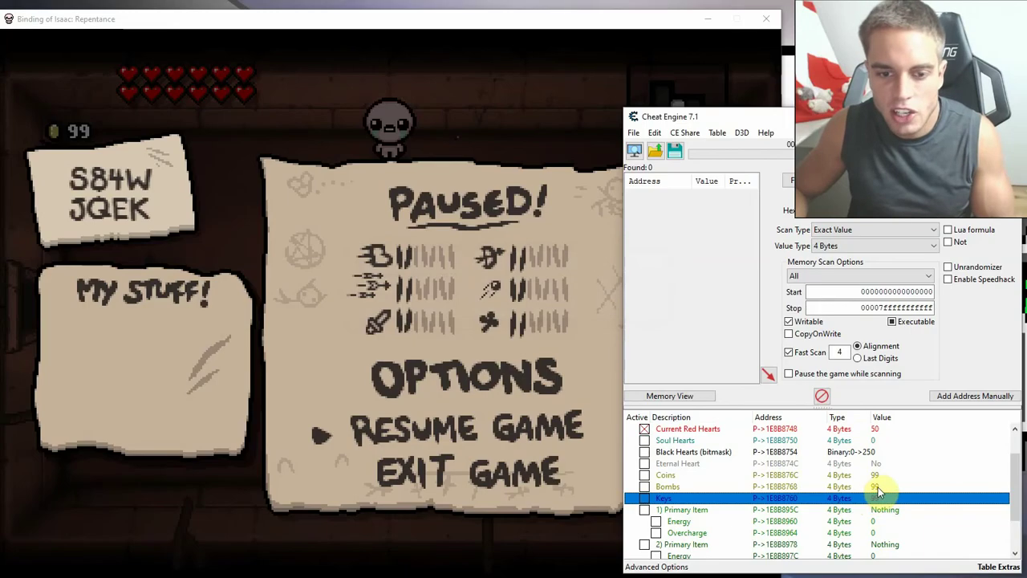
Freeze Coins and Bombs at 99 and resume the game.
click(875, 475)
right_click(875, 477)
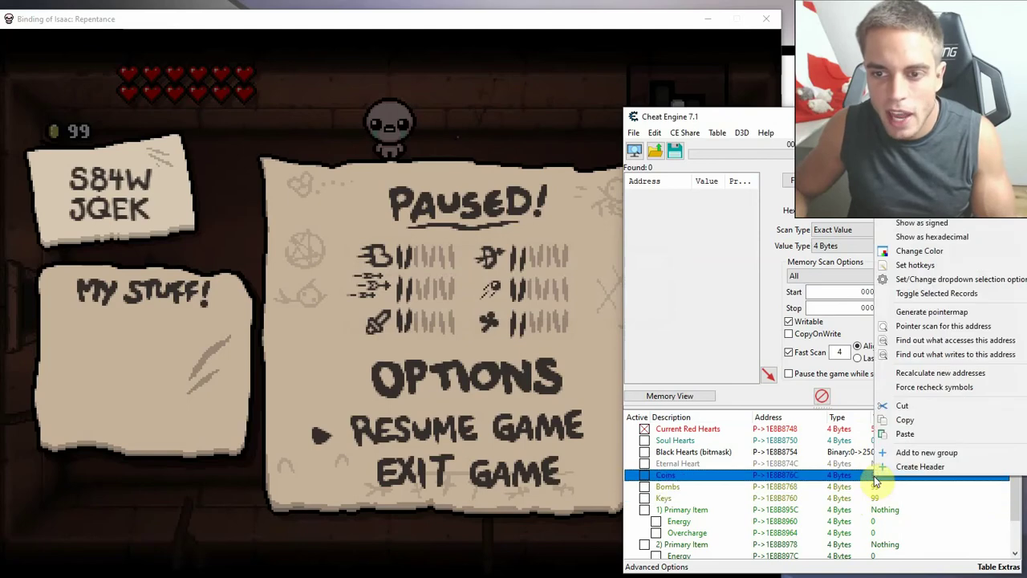
mouse_move(984, 182)
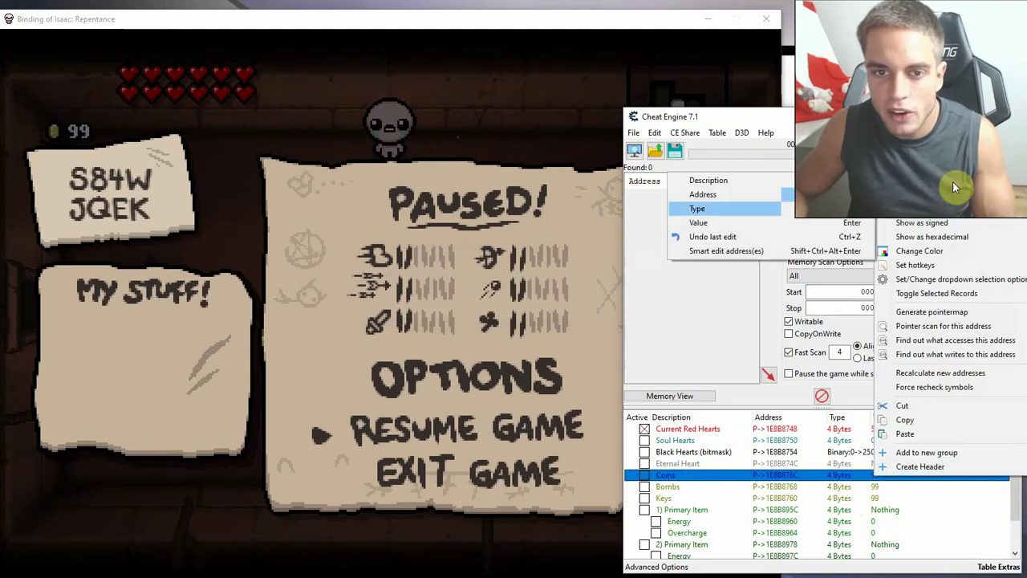
click(723, 223)
click(889, 489)
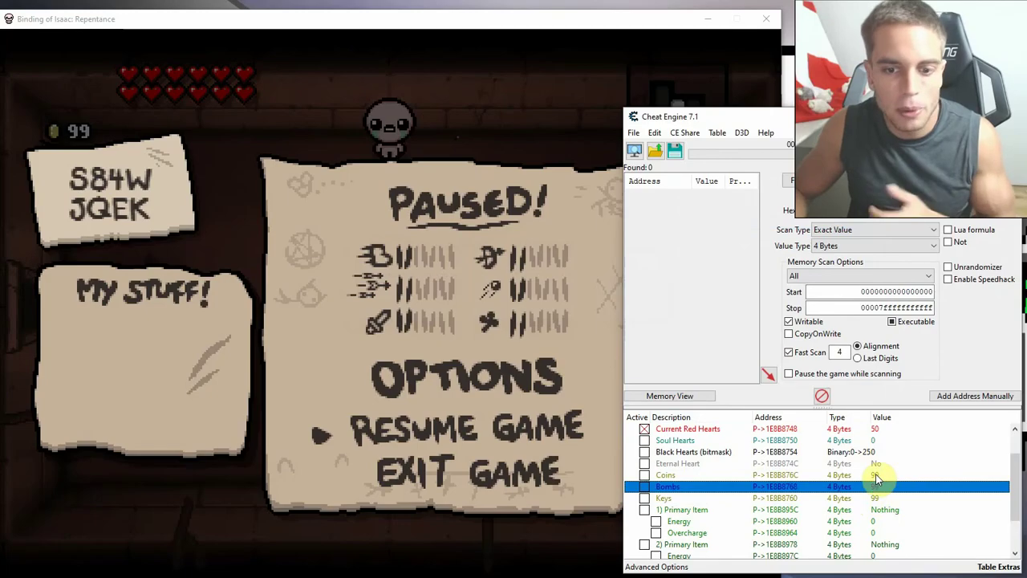
click(645, 475)
click(647, 489)
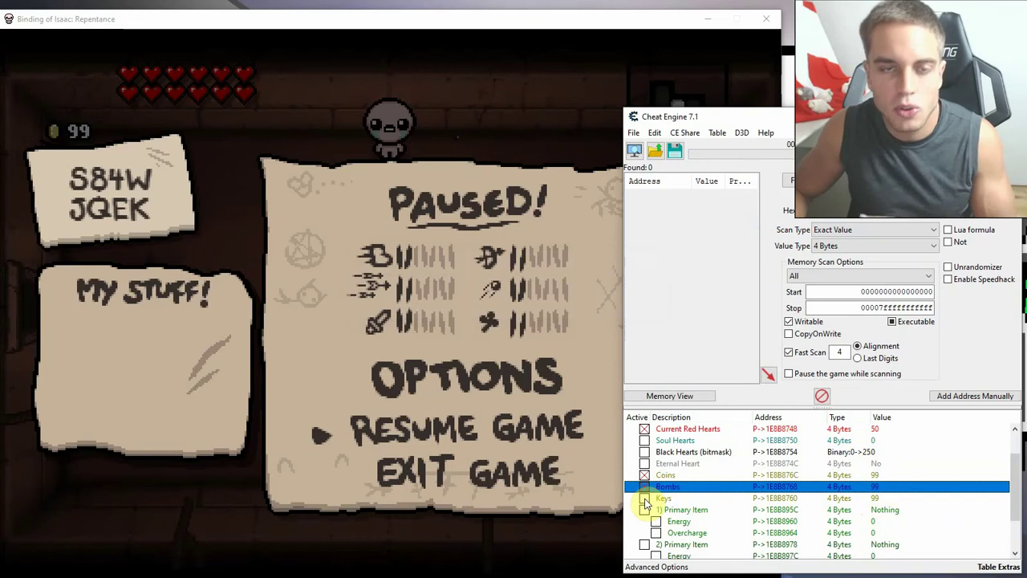
key(space)
click(646, 499)
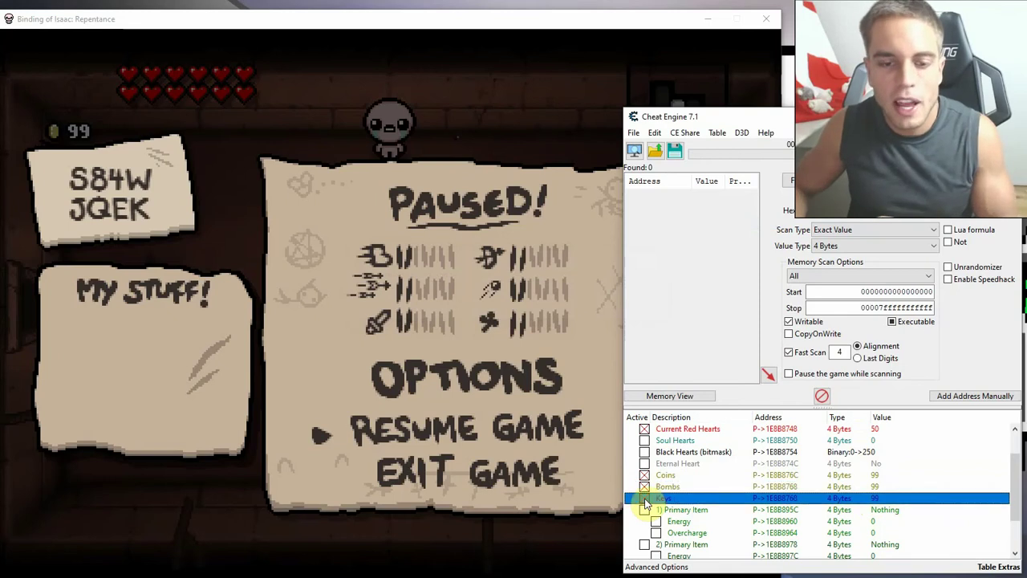
click(407, 108)
key(Escape)
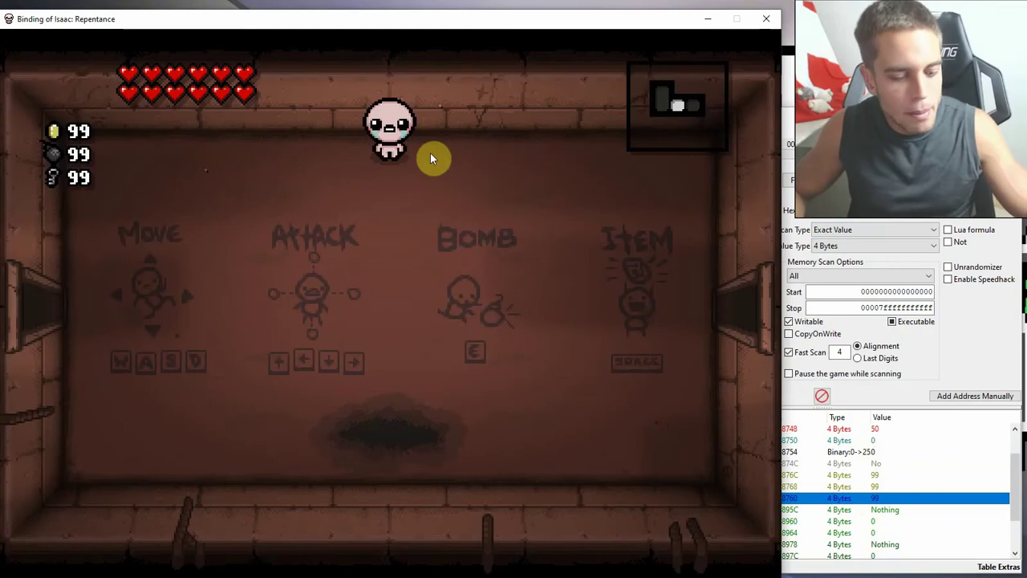
Drop several bombs in the game to confirm the count stays at 99, then return to the table.
key(e)
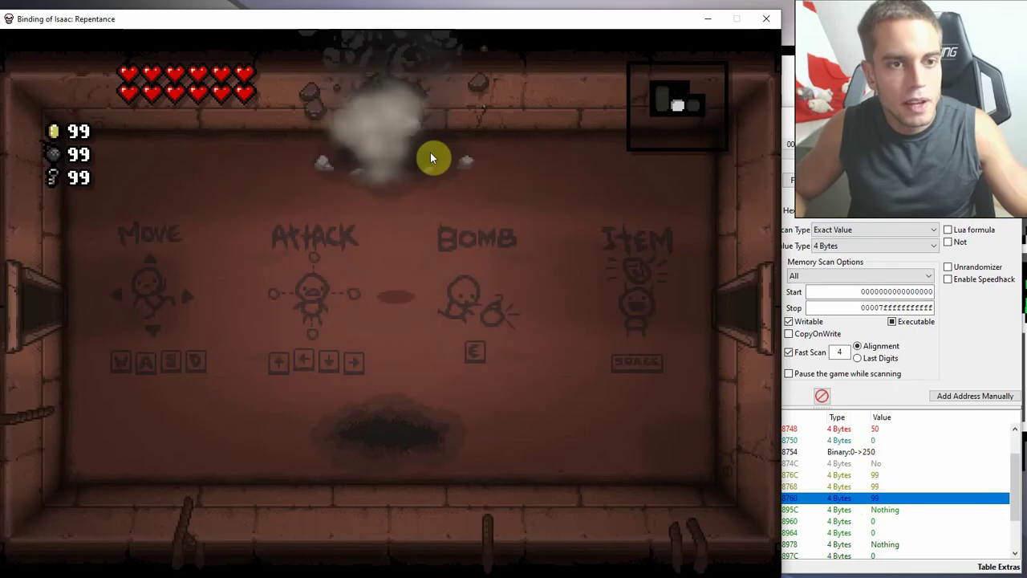
key(e)
key(w)
key(e)
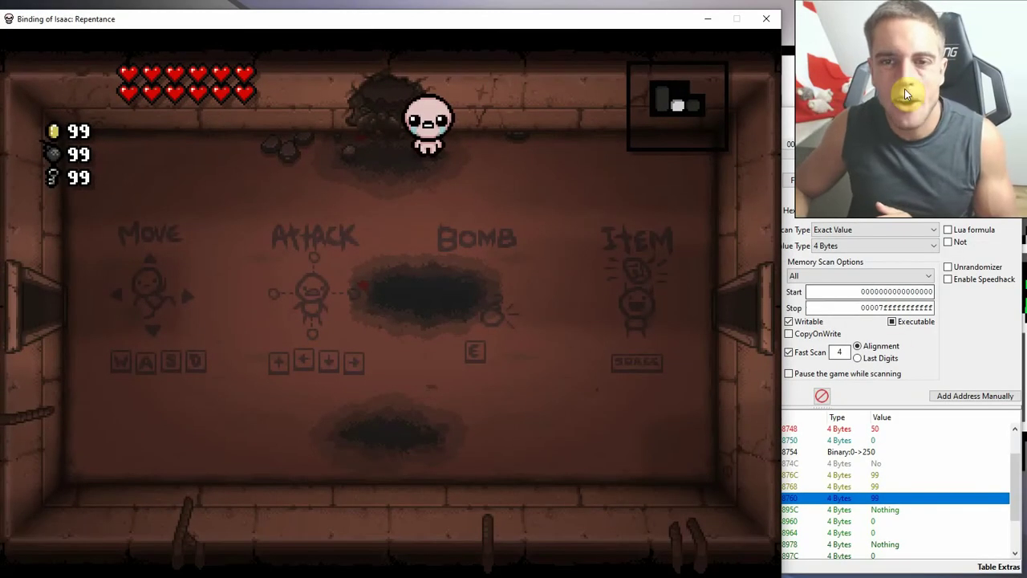
click(869, 114)
scroll(762, 474, up, 1)
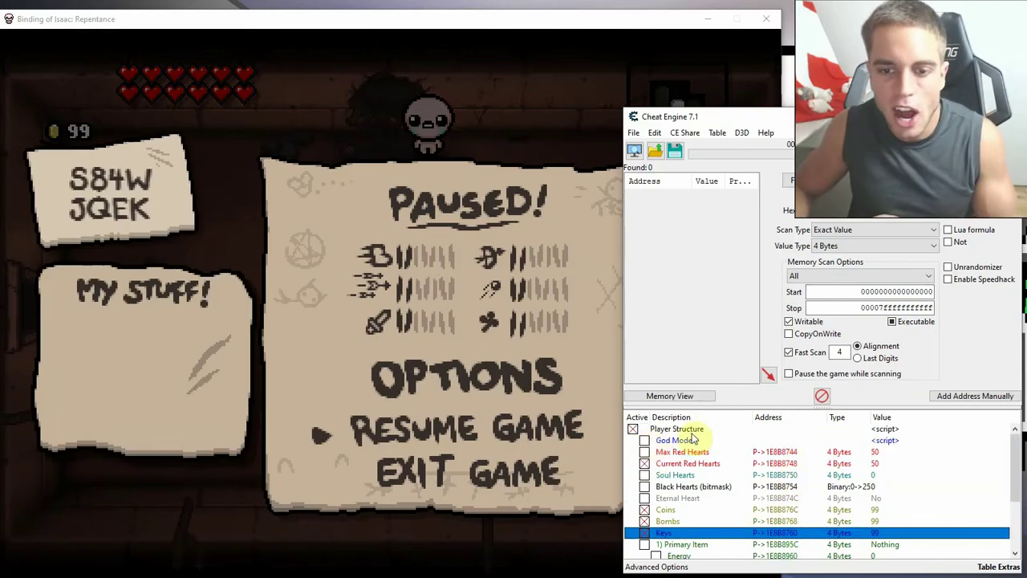
Expand God Mode to show Invulnerability Timer and scroll down toward Read Pedestal Item.
click(645, 440)
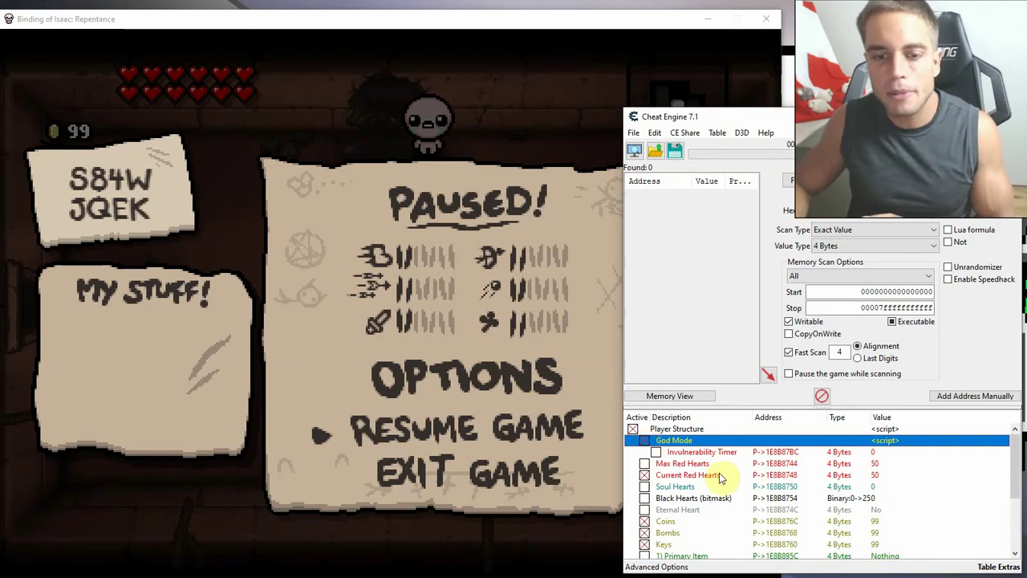
scroll(714, 476, down, 3)
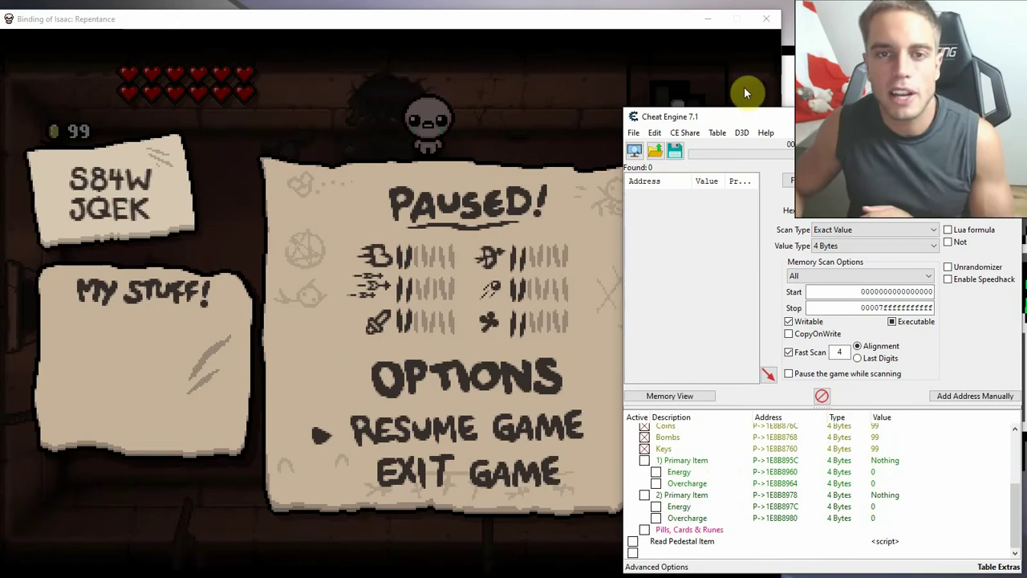
mouse_move(742, 109)
mouse_down()
mouse_move(726, 118)
mouse_move(743, 118)
mouse_move(743, 107)
mouse_move(745, 121)
mouse_up()
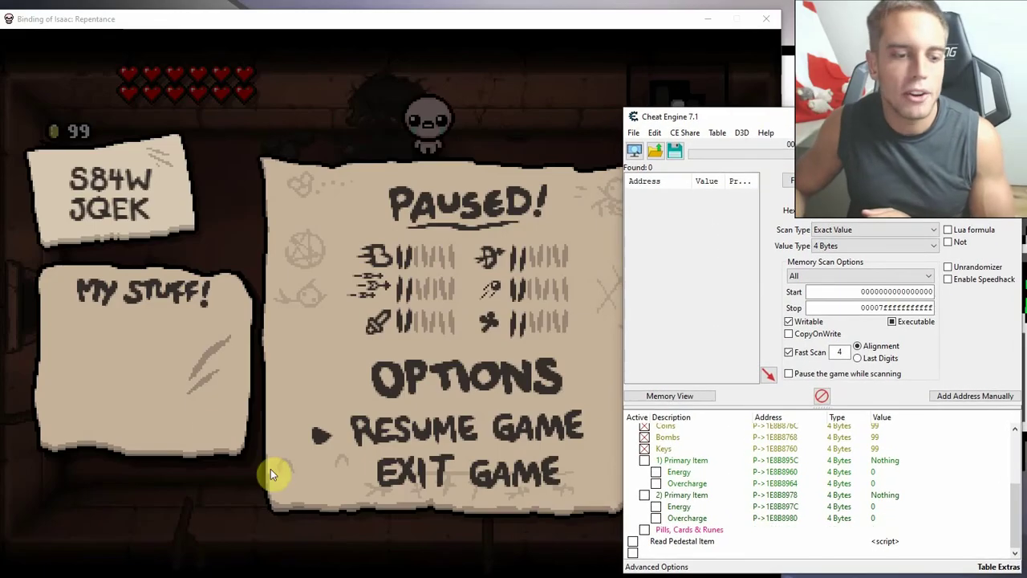